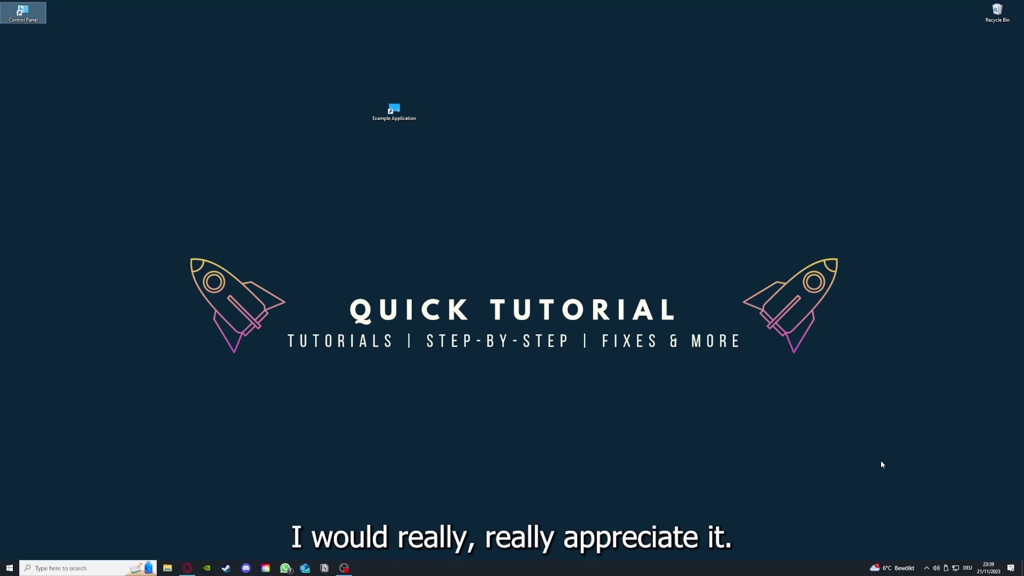
Box-select the area around the wallpaper logo, then select the Example Application shortcut
left_click(725, 384)
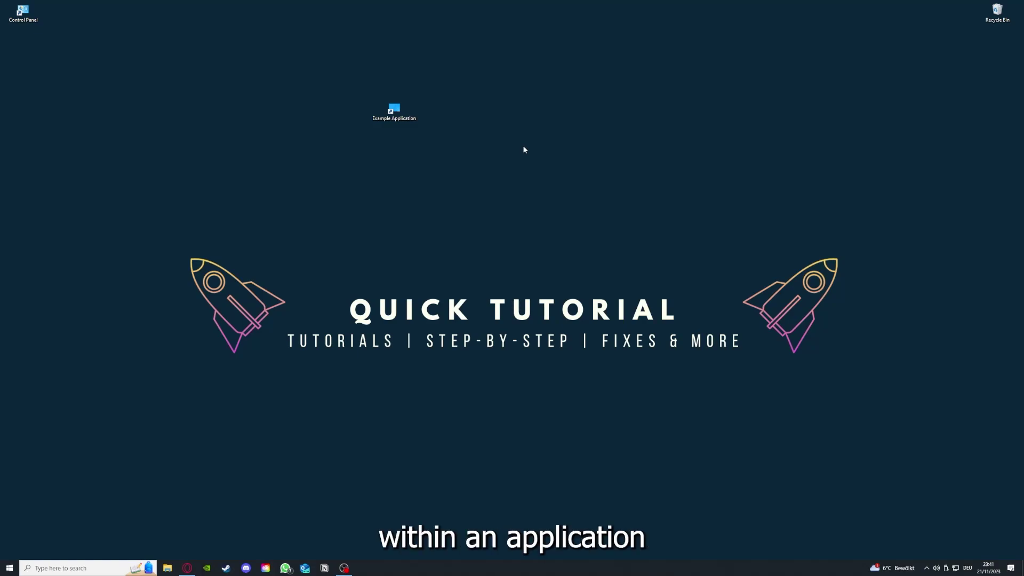
mouse_move(135, 200)
left_mouse_down()
mouse_move(176, 240)
mouse_move(865, 428)
left_mouse_up()
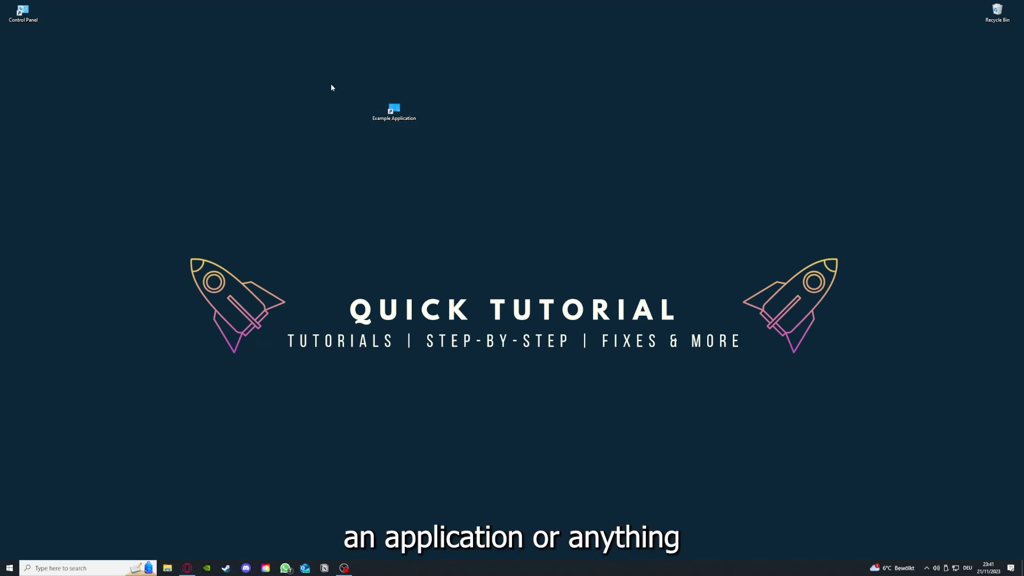
left_click_drag(134, 200, 848, 417)
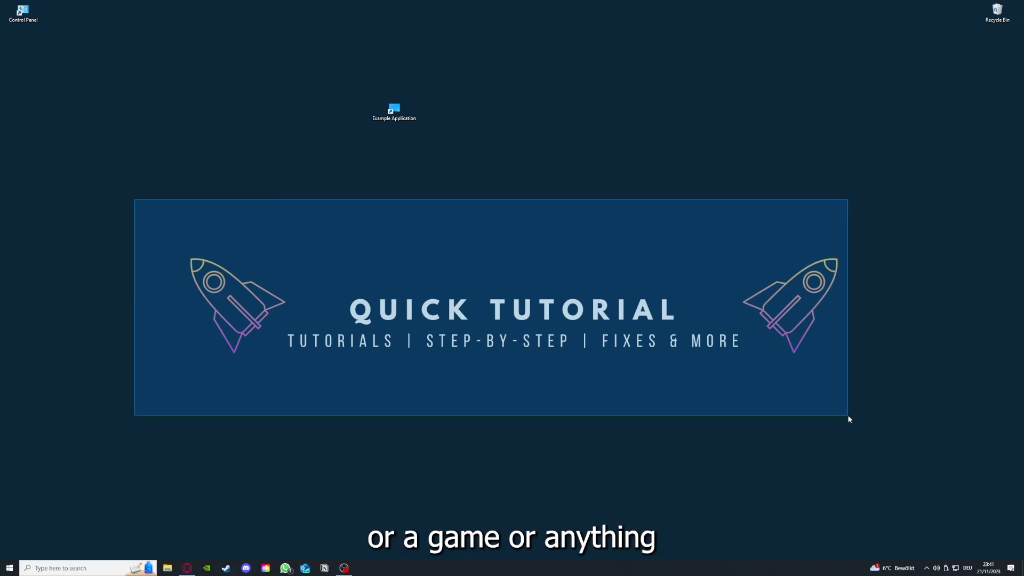
left_click_drag(849, 418, 864, 432)
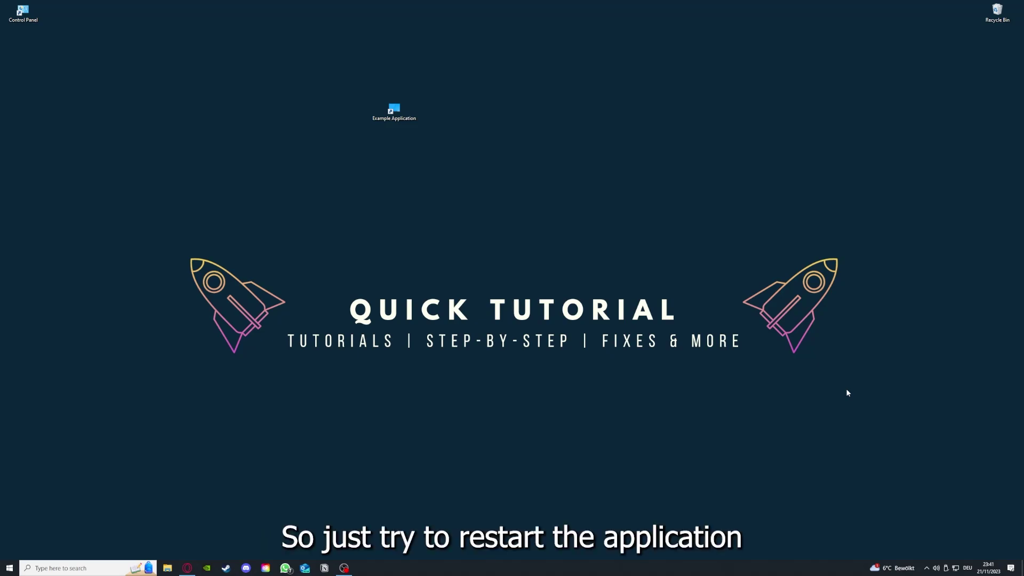
left_click(395, 115)
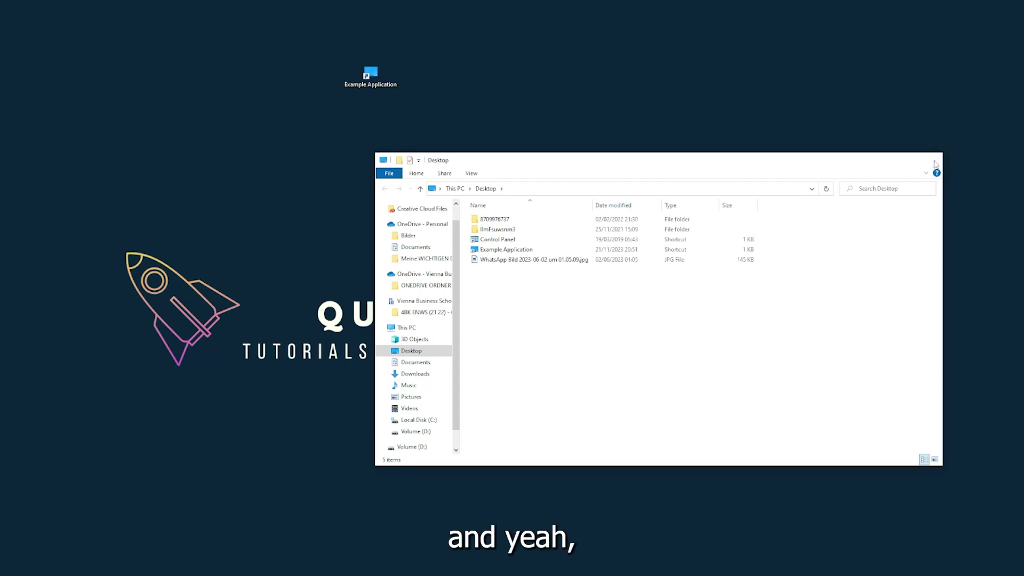
Close the Desktop folder window and end the Task Manager app from Task Manager
left_click(931, 161)
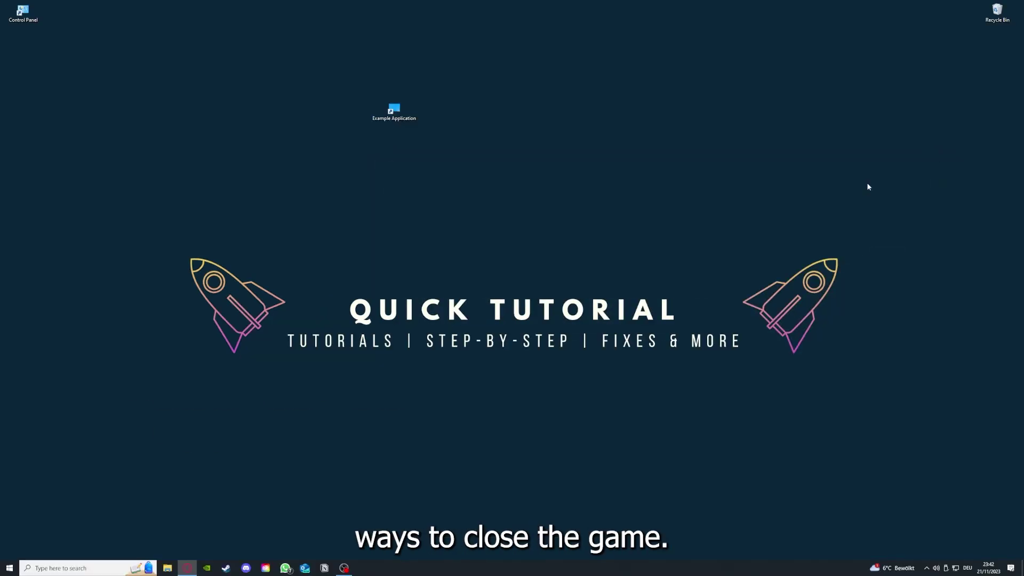
right_click(384, 567)
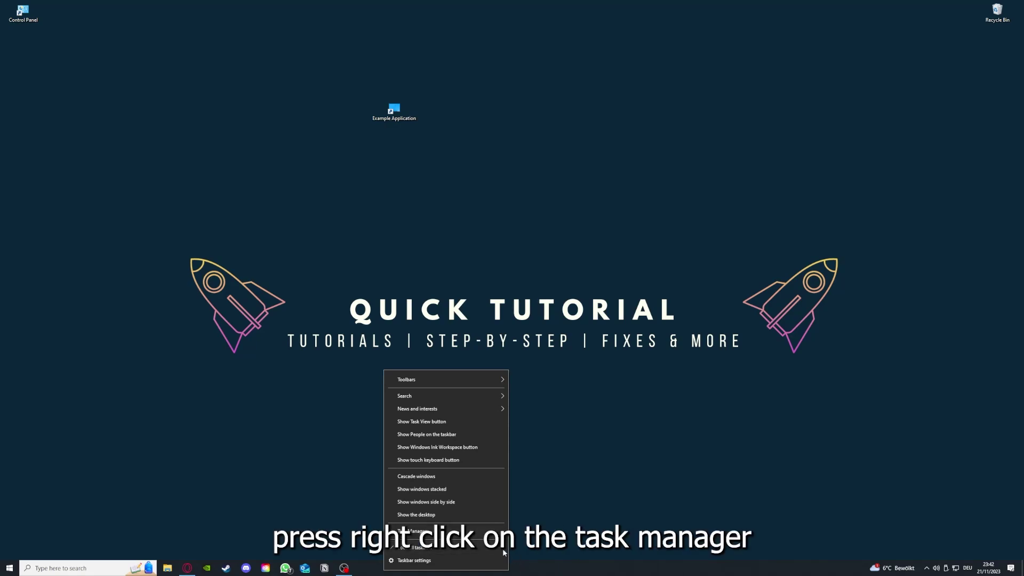
left_click(412, 530)
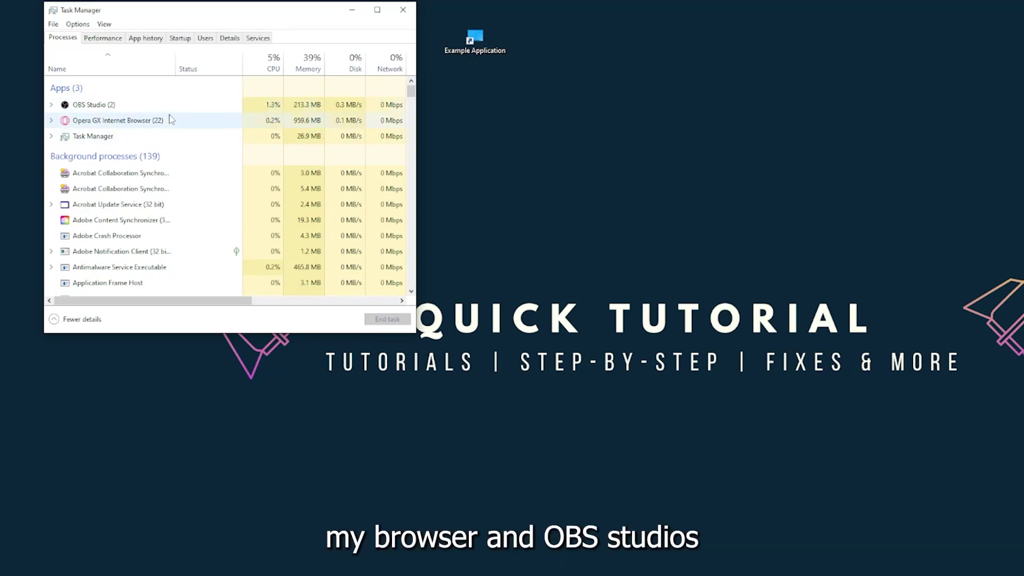
left_click(191, 138)
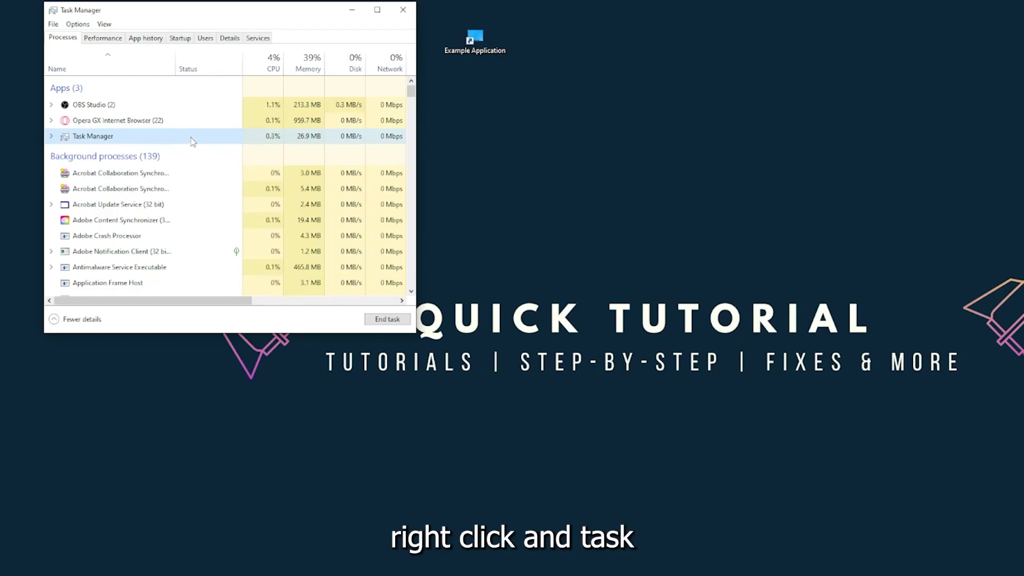
left_click(380, 321)
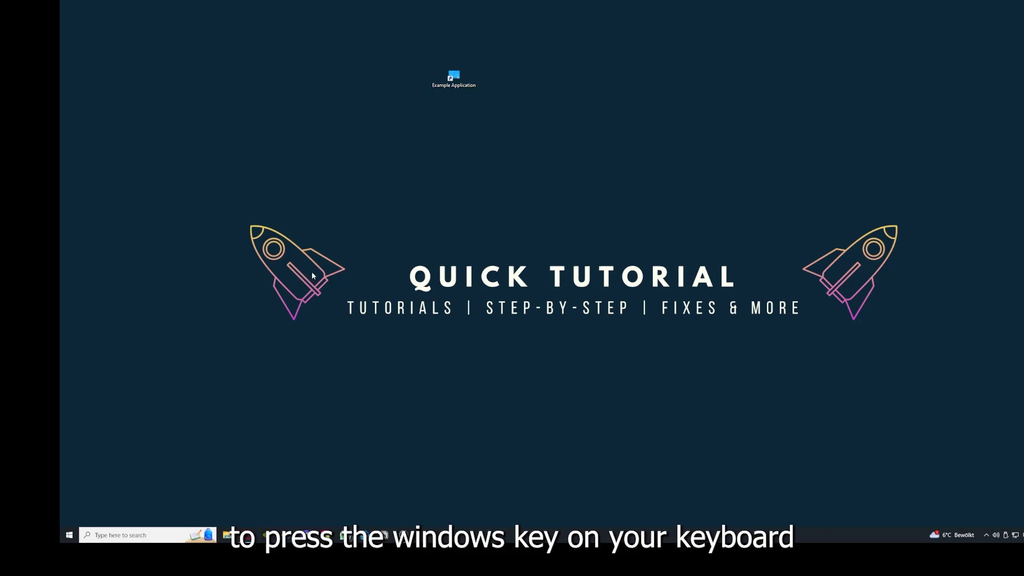
key("super")
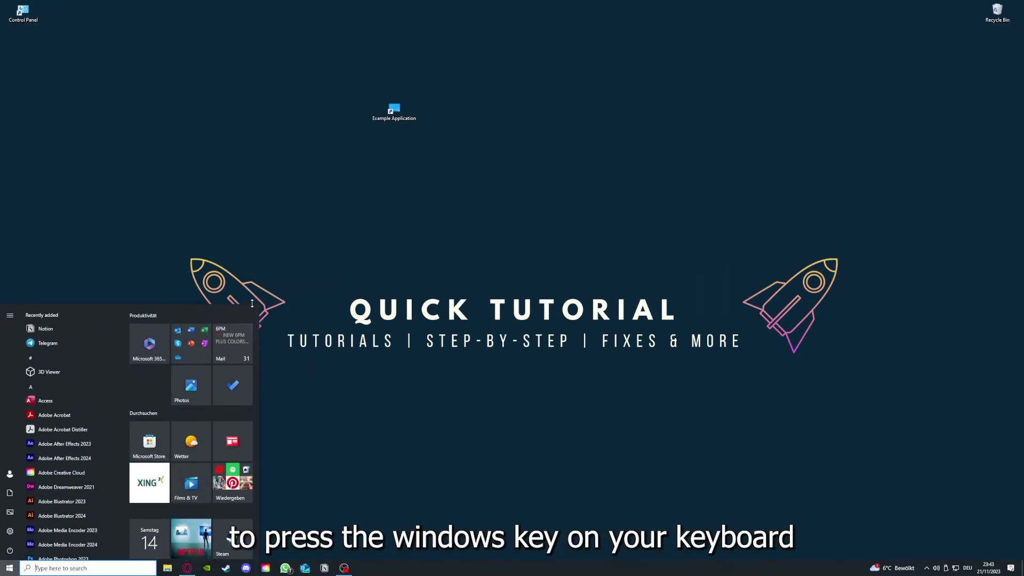
key("super")
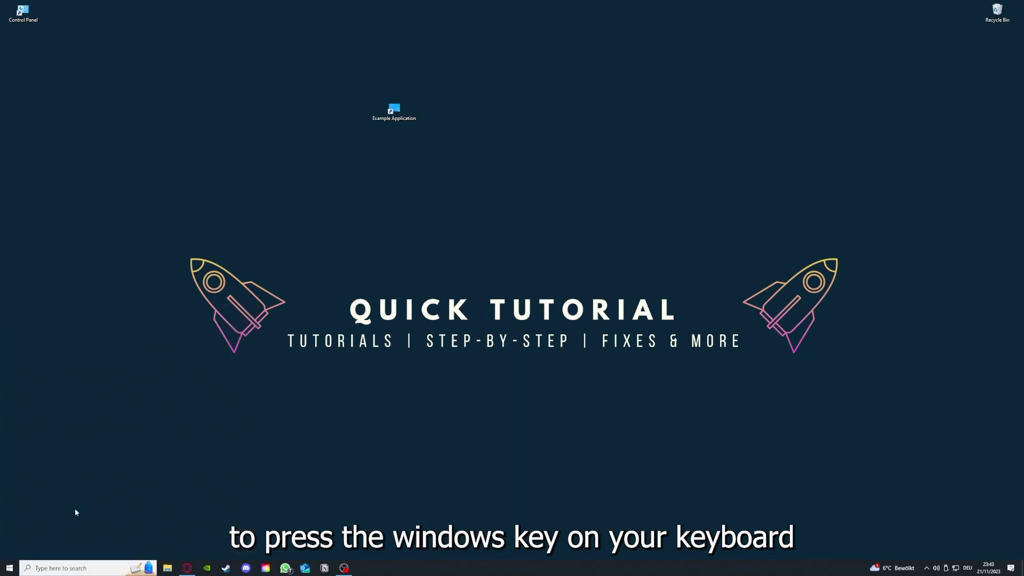
left_click(11, 564)
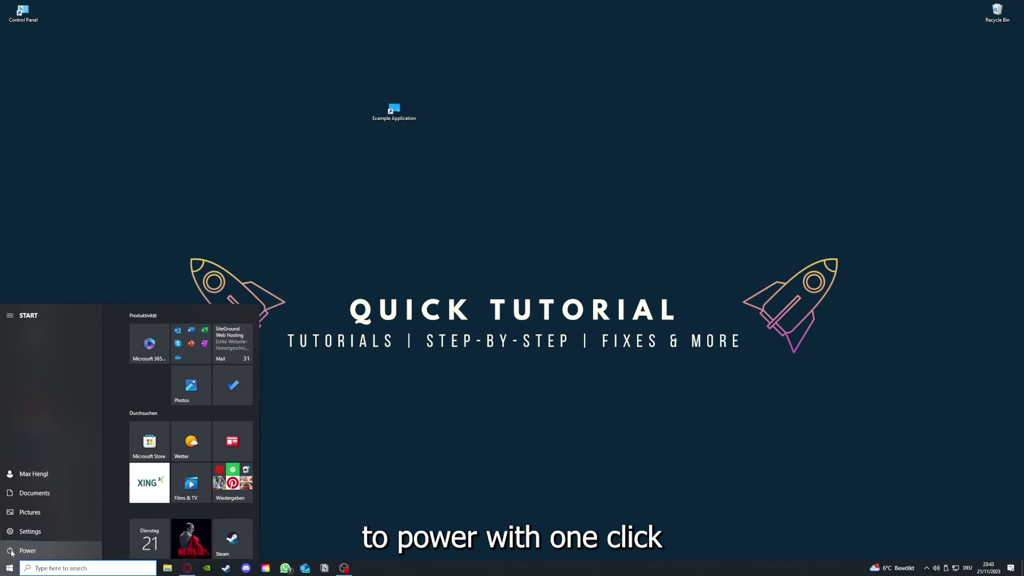
left_click(10, 551)
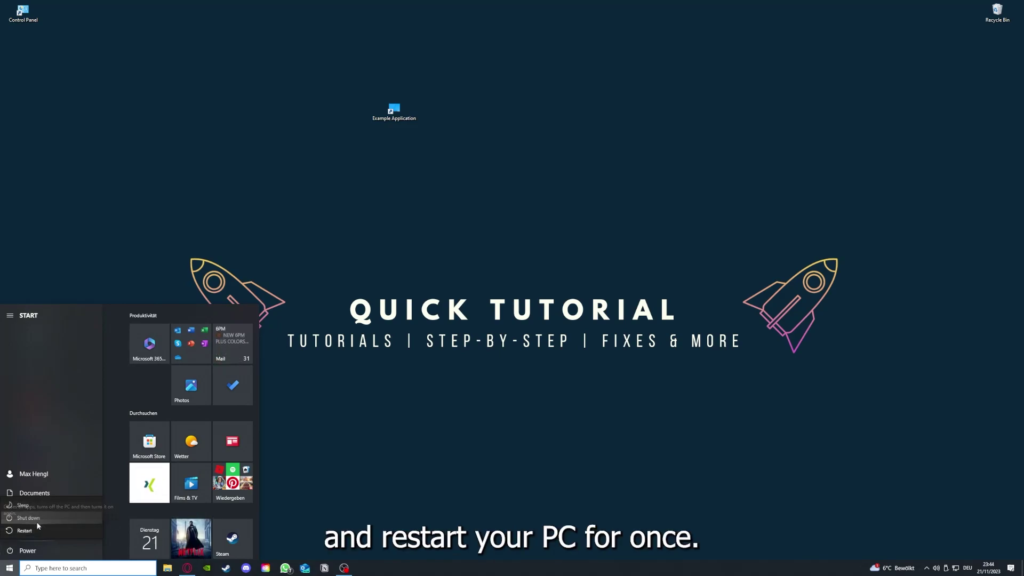
left_click(409, 411)
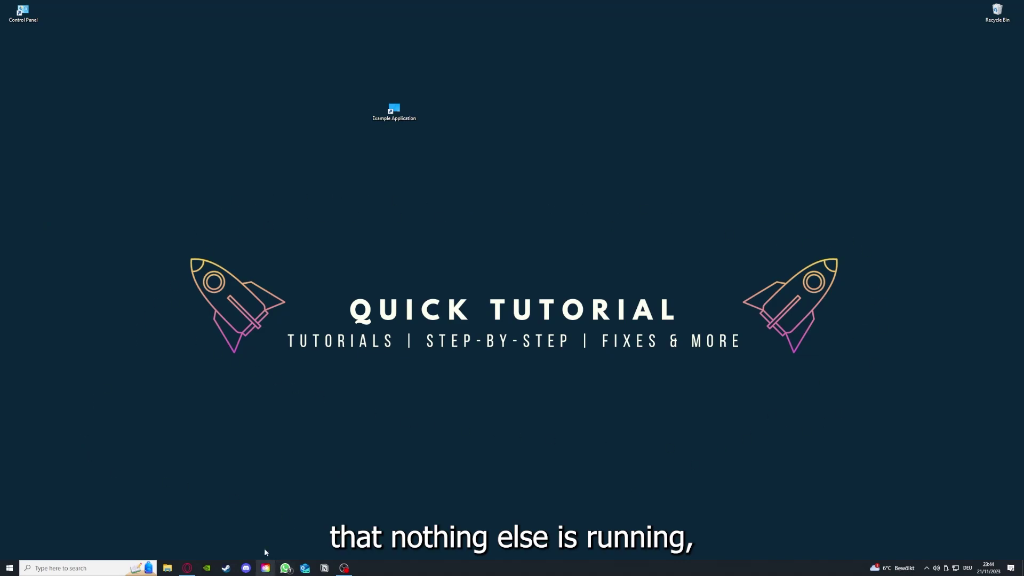
Bring up Task Manager maximized on its Startup apps list
right_click(400, 568)
left_click(439, 513)
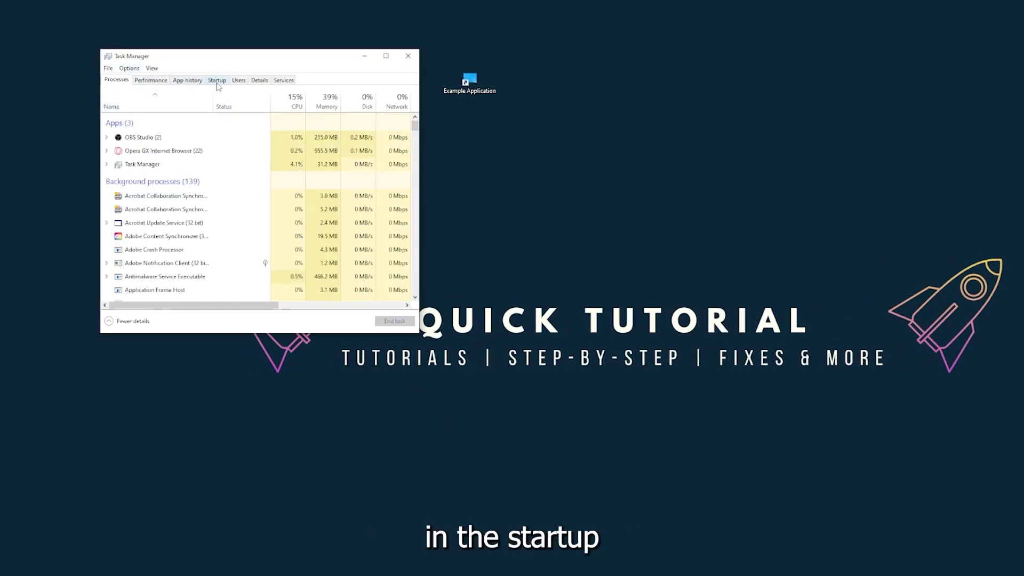
left_click(218, 82)
scroll(220, 200, "down", 2)
scroll(221, 240, "down", 2)
scroll(216, 272, "up", 5)
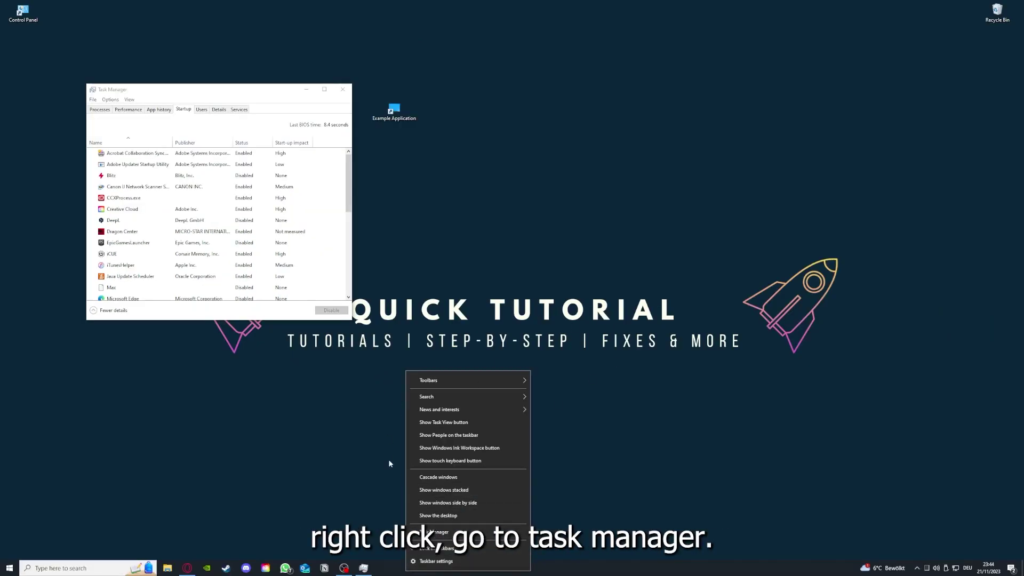
left_click(435, 532)
left_click(323, 89)
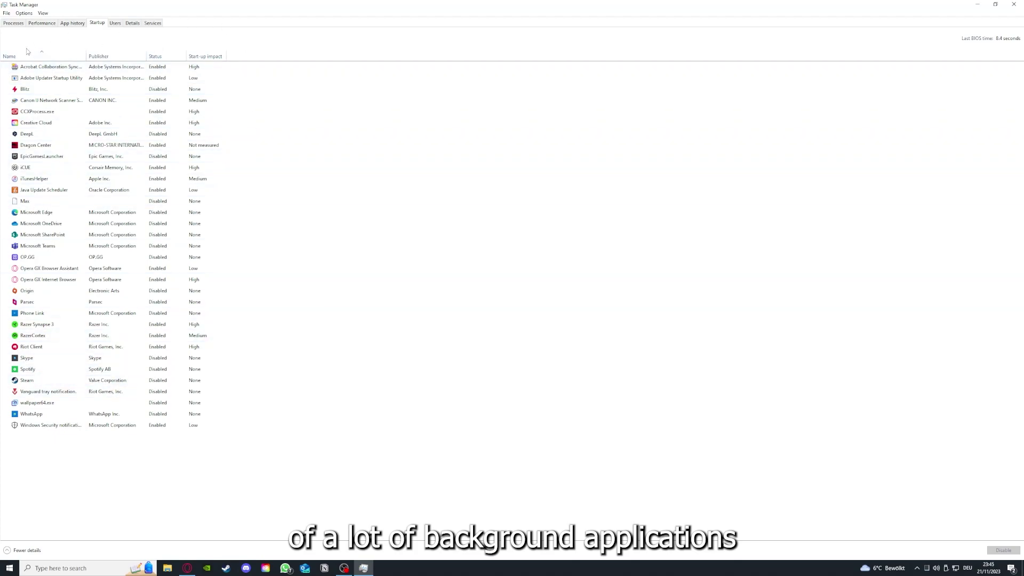
Disable the Acrobat, CCXProcess, OneDrive, SharePoint, Phone Link and iTunesHelper startup entries
right_click(166, 68)
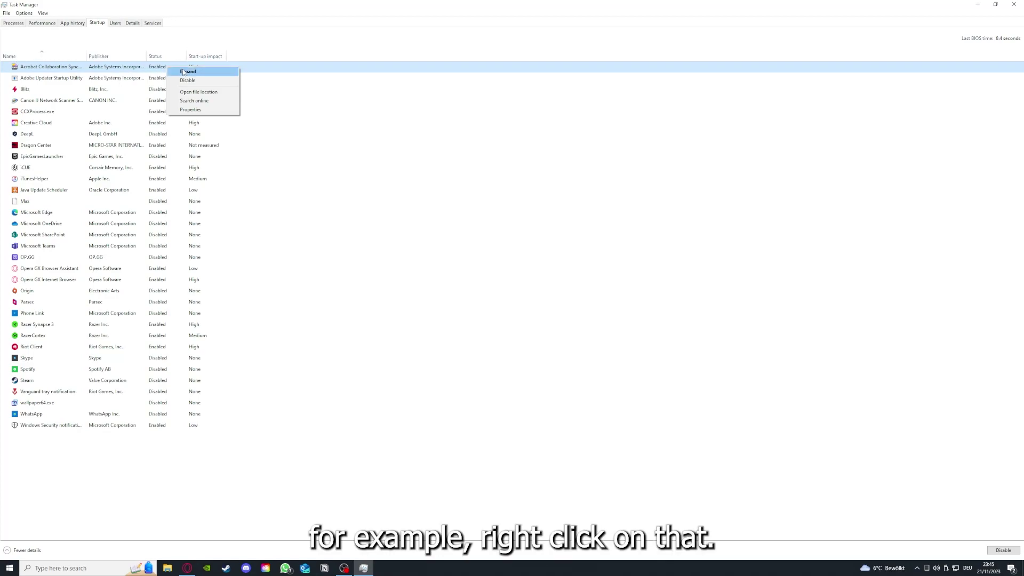
left_click(357, 111)
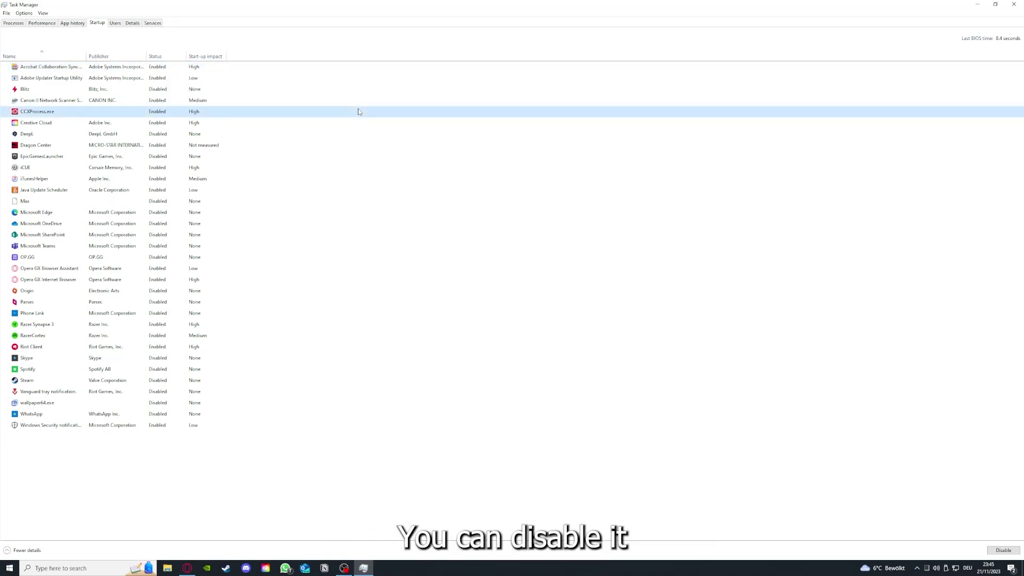
left_click(536, 224)
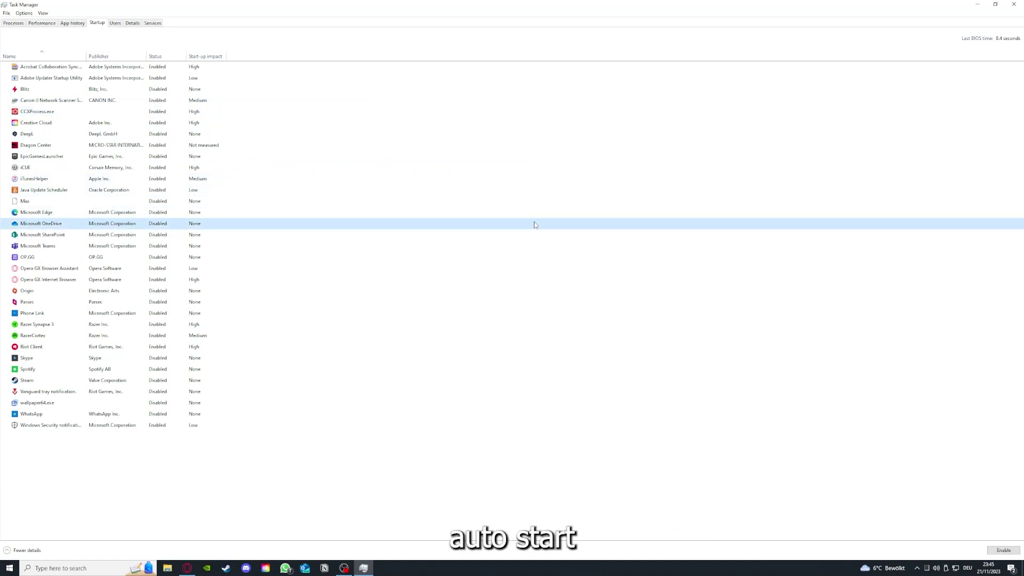
left_click(65, 70)
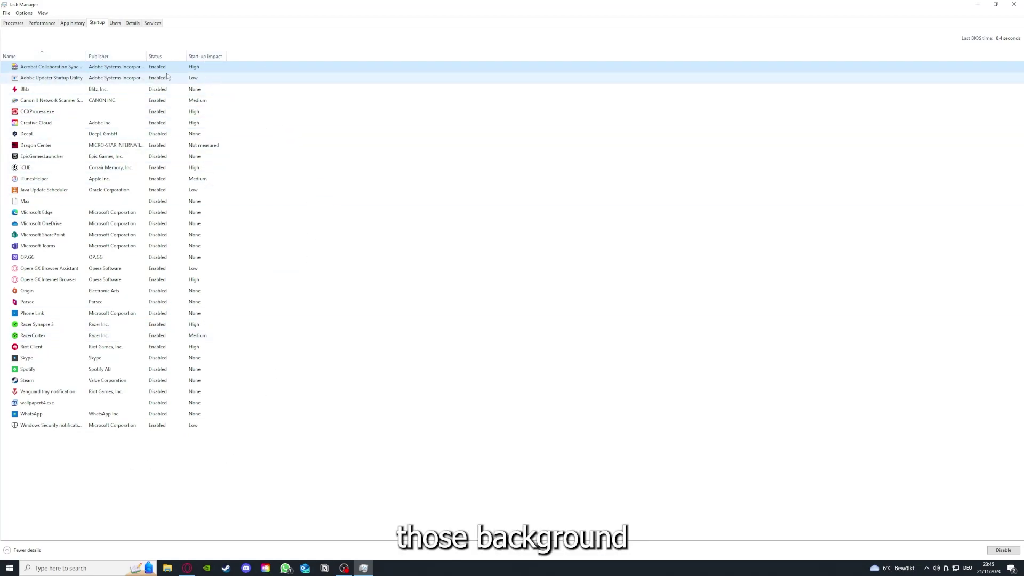
right_click(250, 232)
left_click(285, 313)
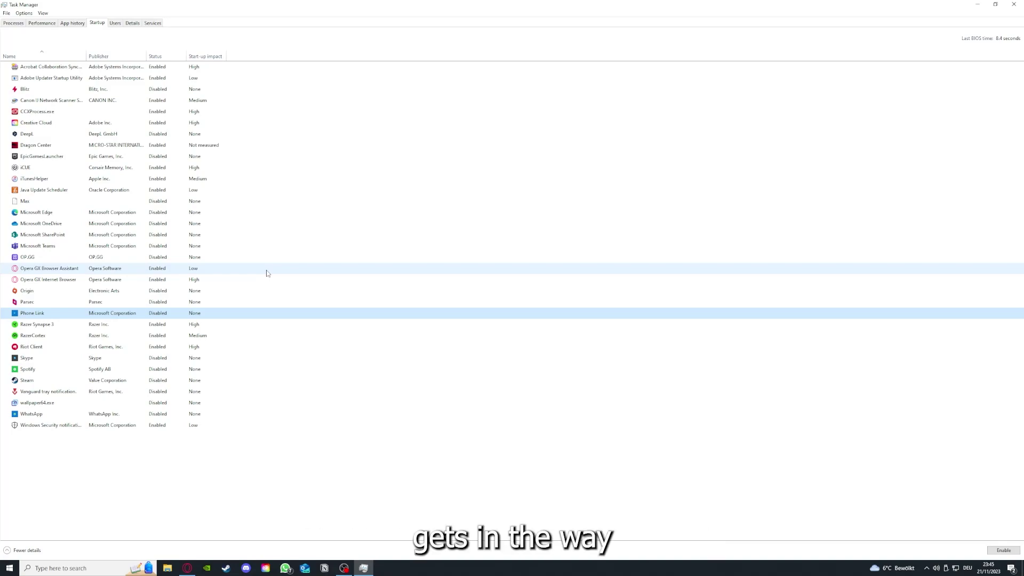
left_click(224, 183)
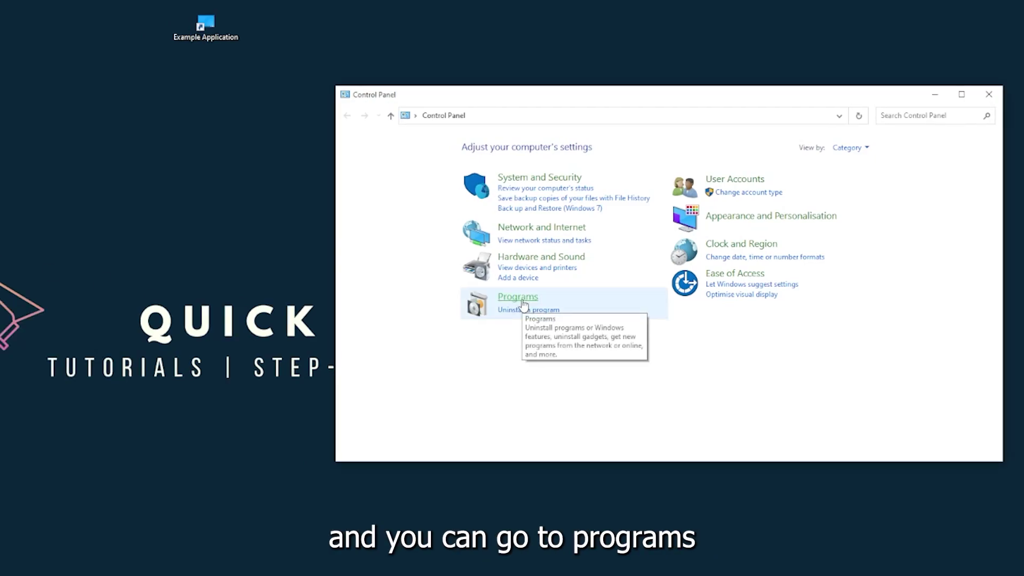
Go to Programs > Uninstall a program to list the installed software
left_click(523, 306)
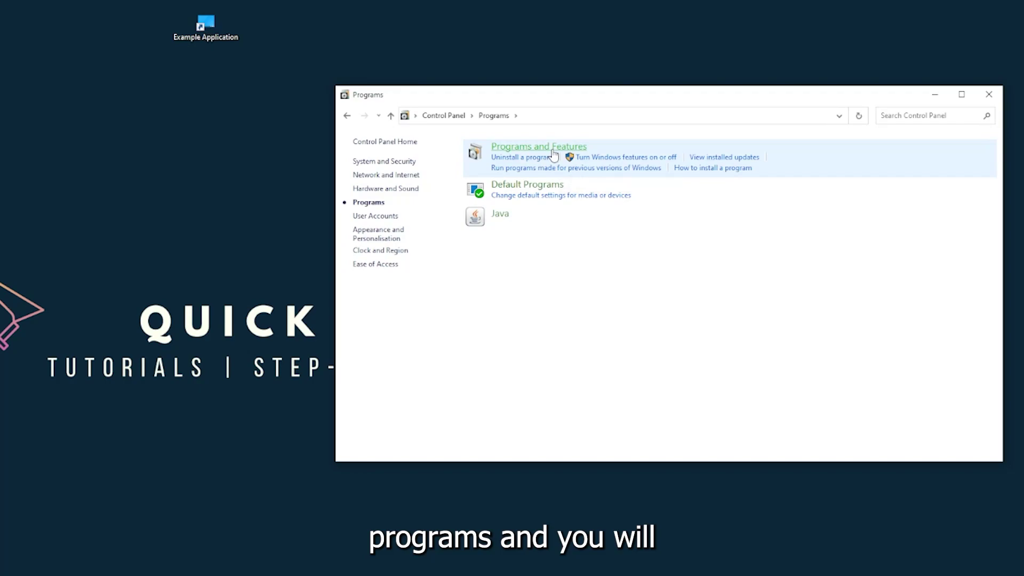
left_click(520, 157)
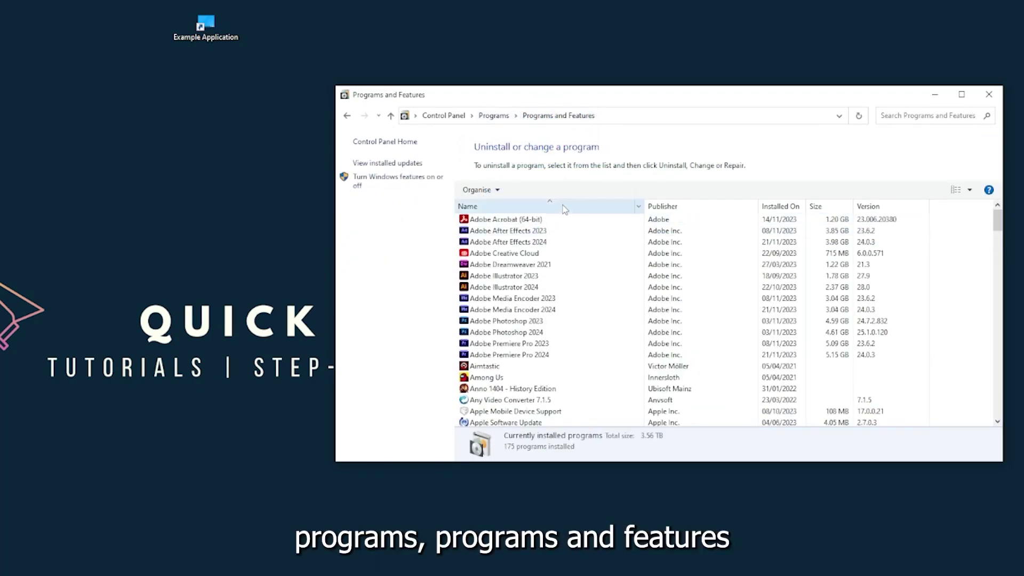
scroll(563, 209, "down", 4)
scroll(555, 240, "down", 5)
scroll(548, 272, "down", 5)
scroll(540, 301, "down", 5)
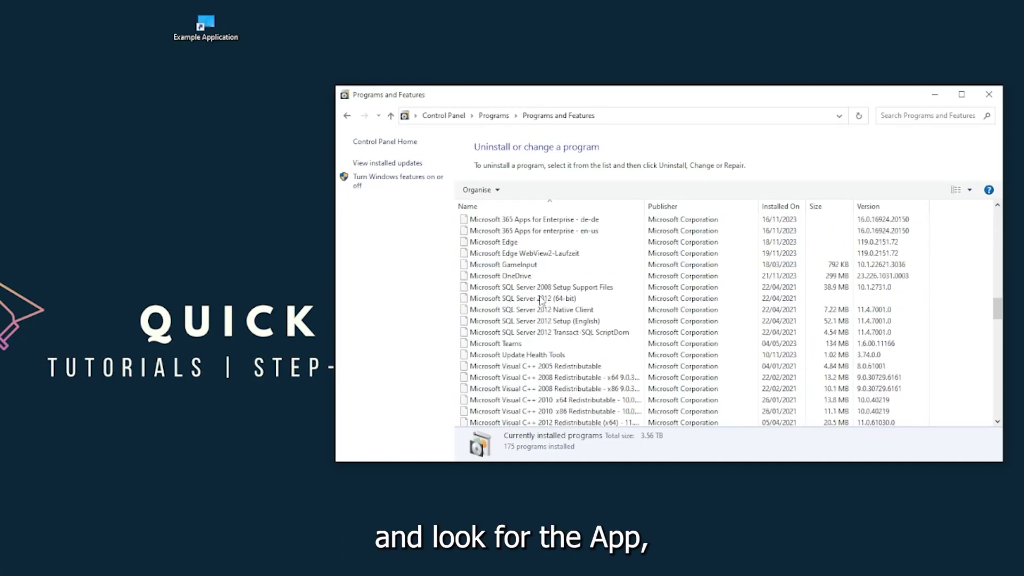
scroll(541, 302, "down", 5)
scroll(539, 305, "down", 6)
scroll(539, 307, "down", 6)
scroll(538, 310, "down", 5)
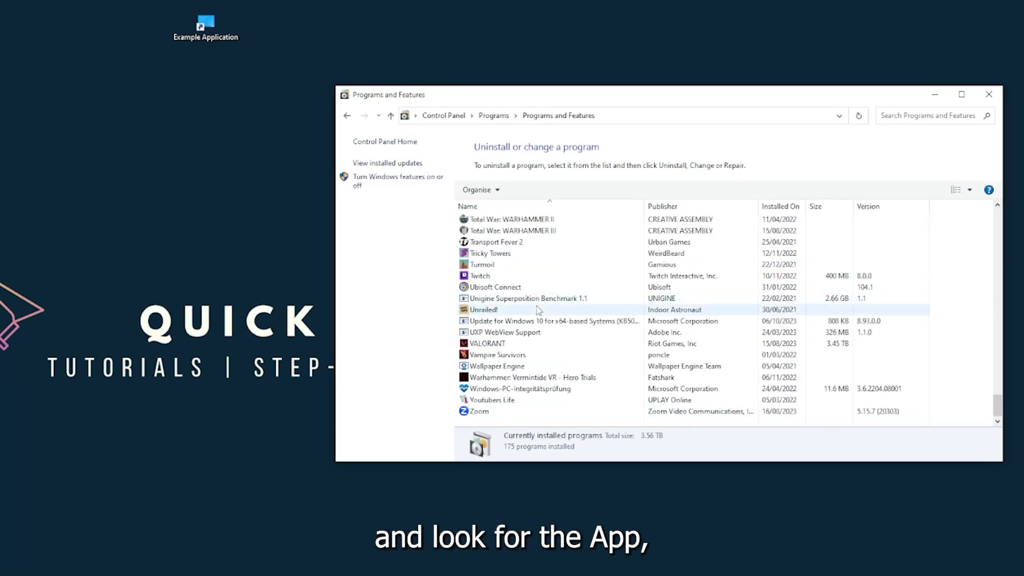
scroll(532, 320, "up", 7)
scroll(520, 344, "up", 8)
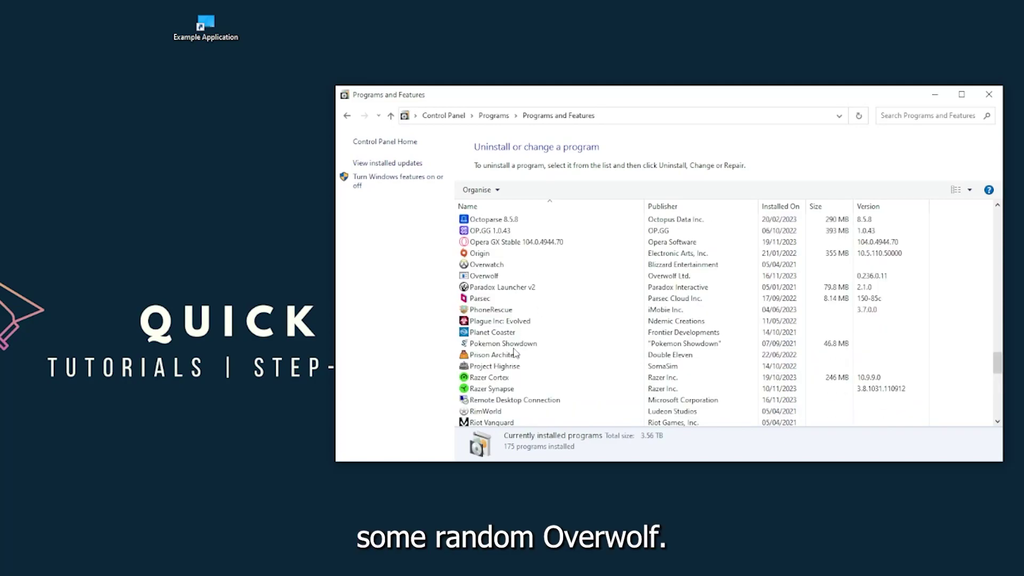
scroll(505, 351, "up", 1)
scroll(495, 348, "up", 1)
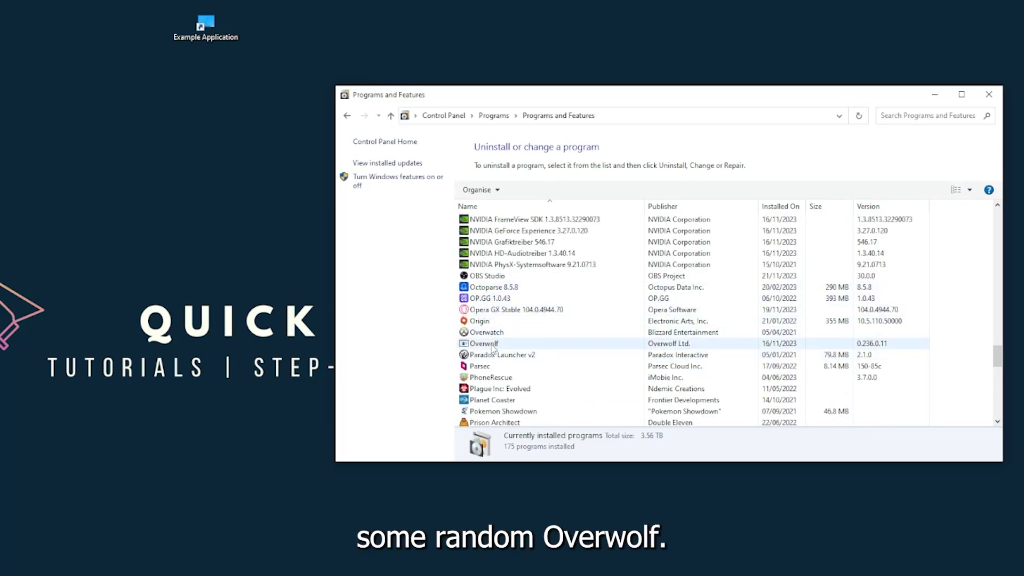
Select Overwolf in the programs list and bring up its Uninstall/Change option
left_click(493, 345)
right_click(491, 345)
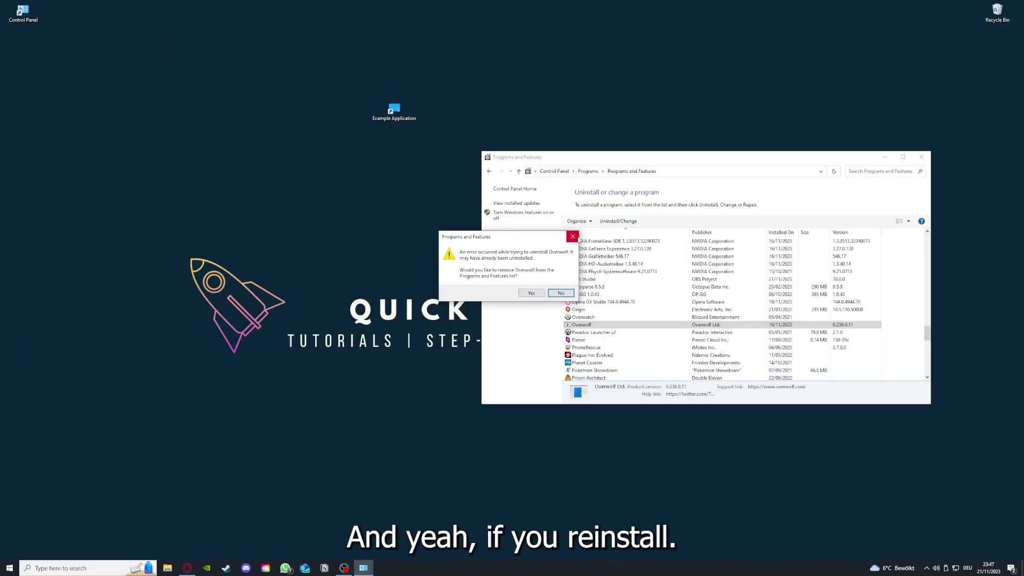
Dismiss the Overwolf error prompt and close the Programs and Features window
left_click(572, 237)
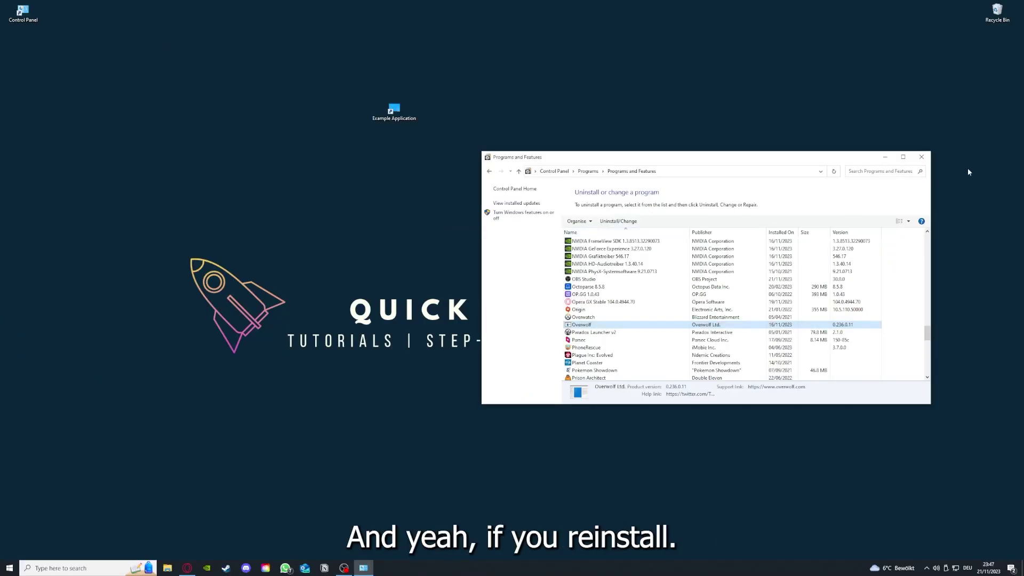
left_click(921, 156)
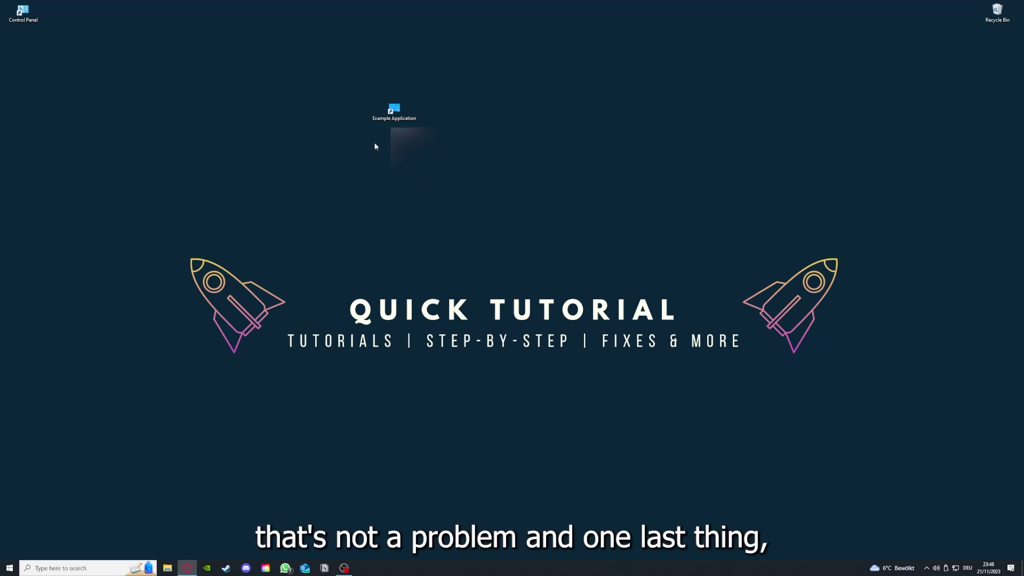
Open the Example Application shortcut's Properties, review Security, Details and Previous Versions, then return to Shortcut
right_click(388, 105)
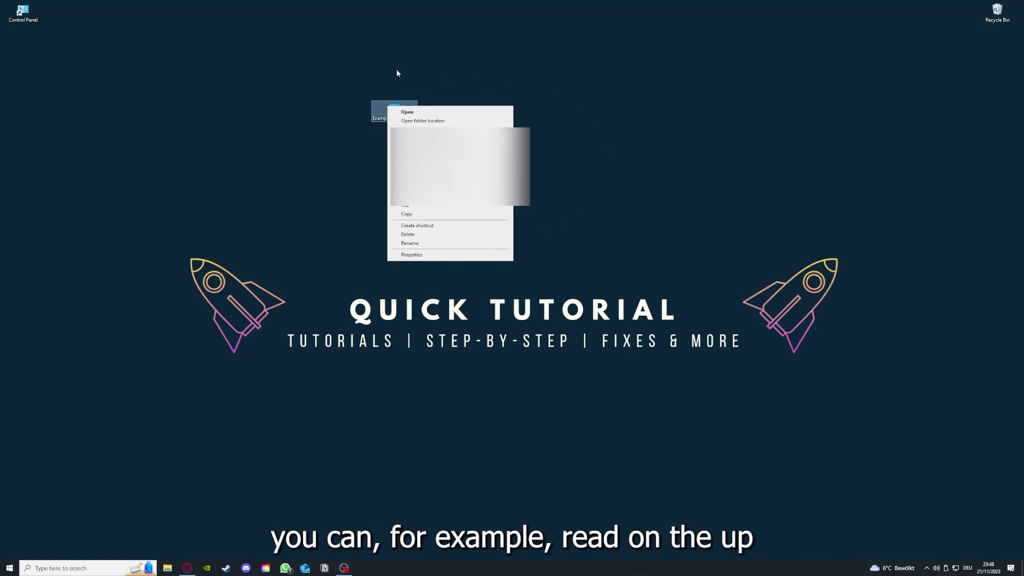
left_click(409, 256)
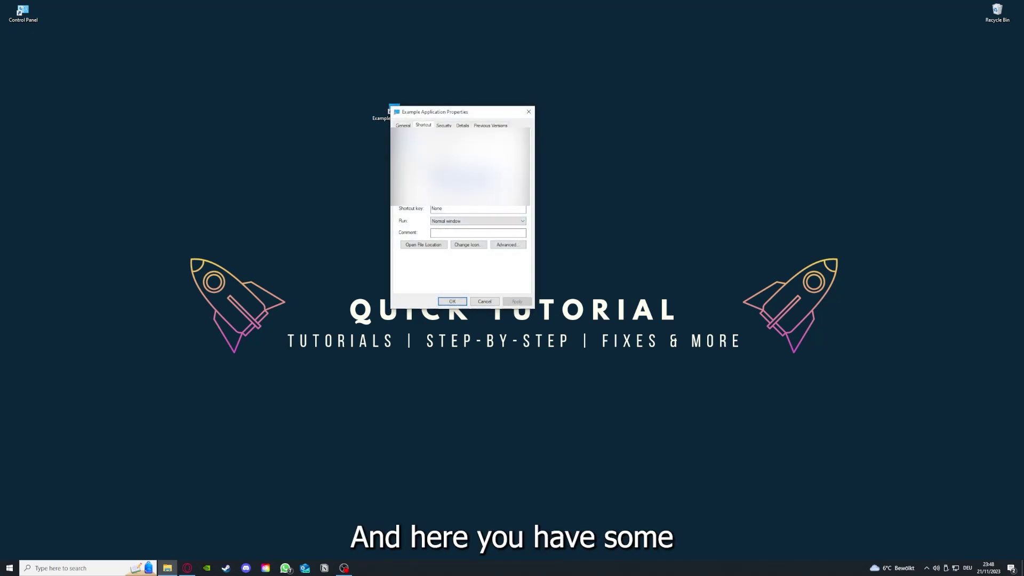
key("ctrl+Tab")
key("ctrl+Tab")
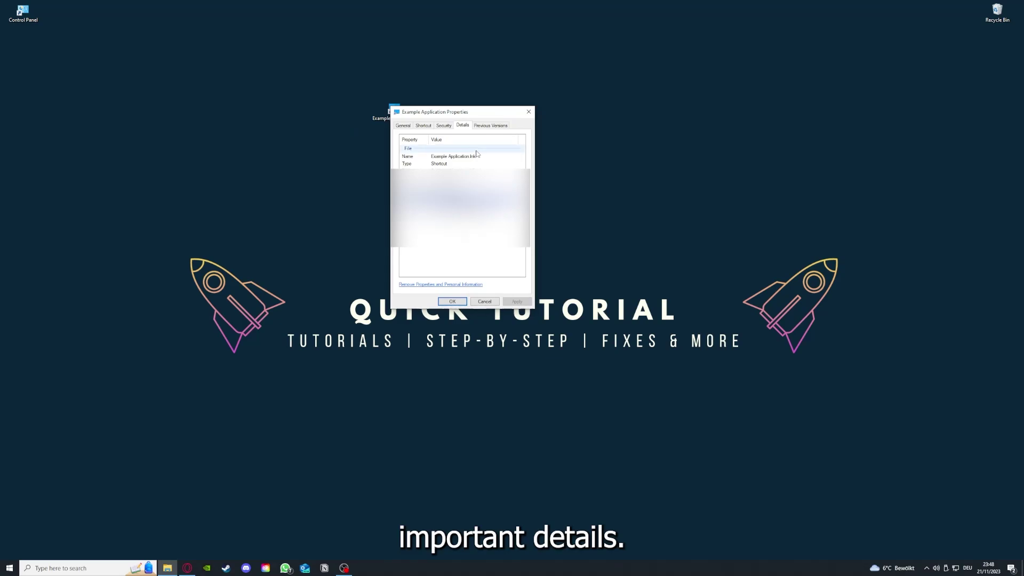
left_click_drag(463, 112, 540, 147)
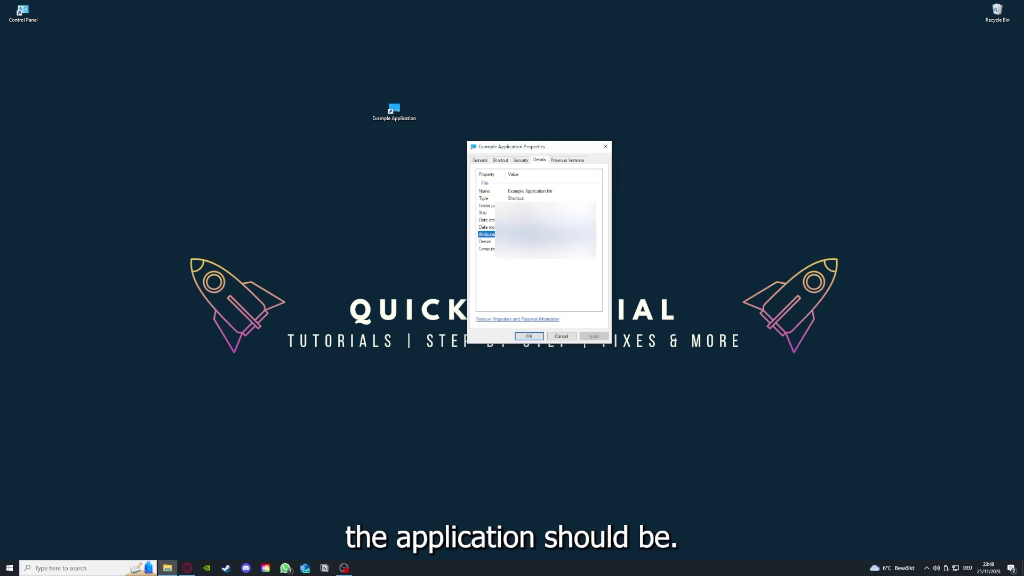
left_click(572, 163)
left_click(500, 161)
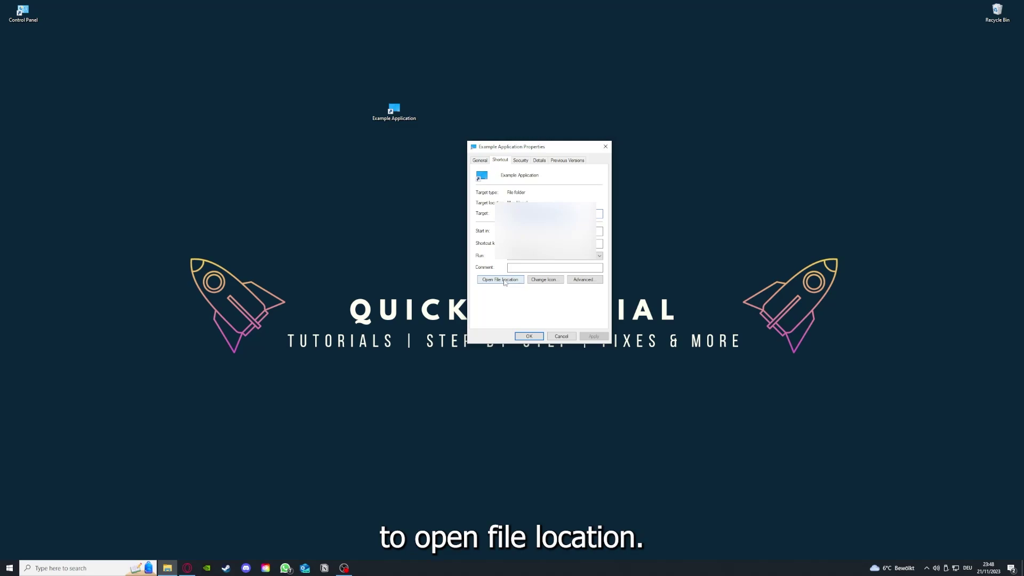
Open the shortcut's file location in File Explorer and select the Desktop folder
left_click(494, 281)
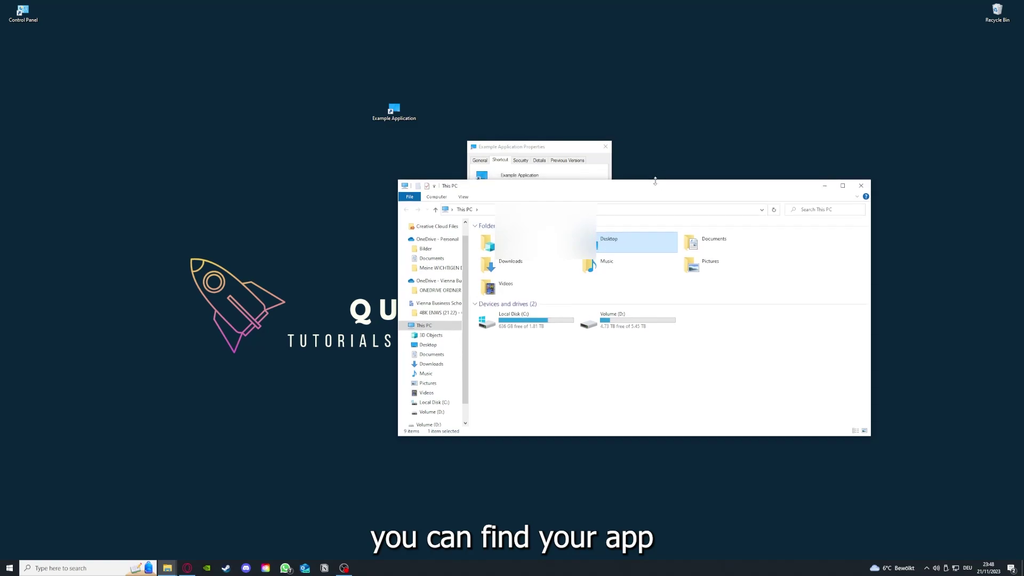
left_click_drag(655, 185, 541, 297)
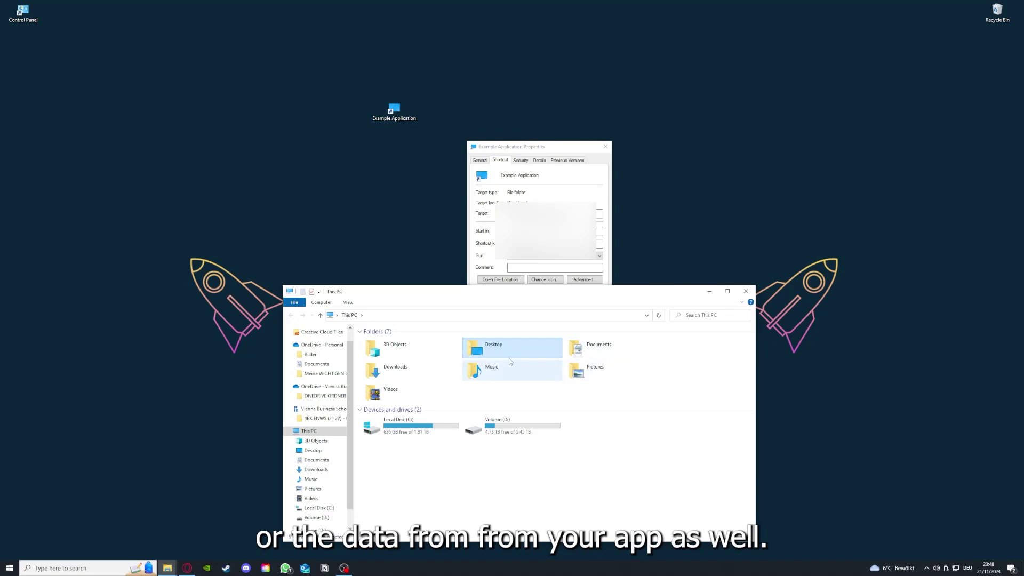
mouse_move(513, 345)
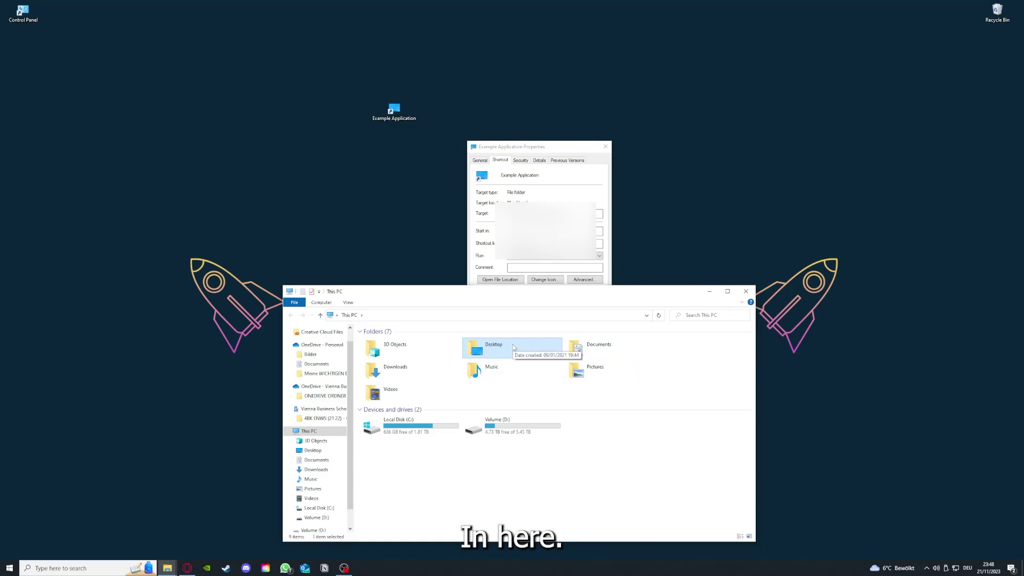
left_click(508, 345)
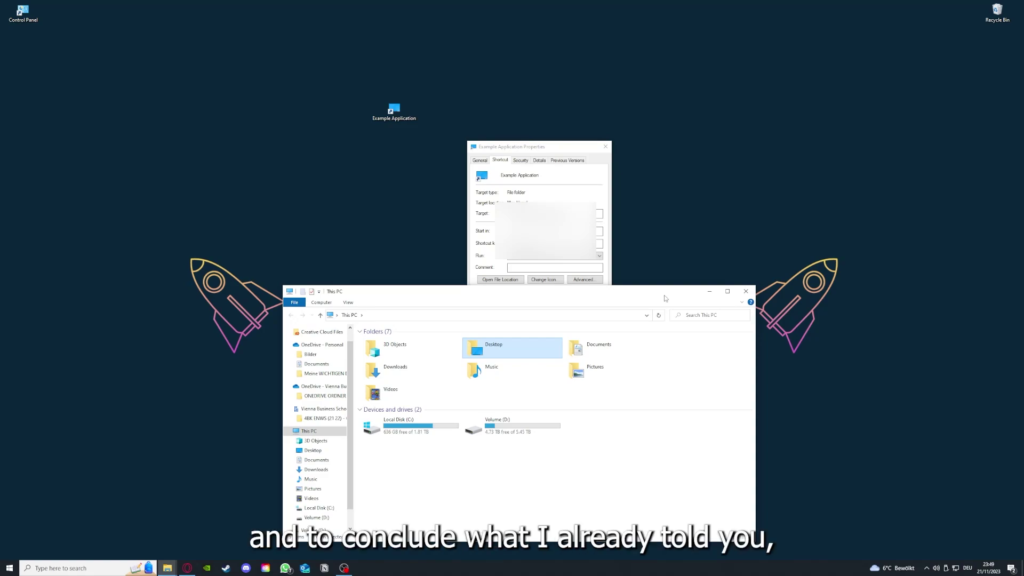
Close the This PC window and dismiss the shortcut's Properties dialog with Esc
left_click(745, 291)
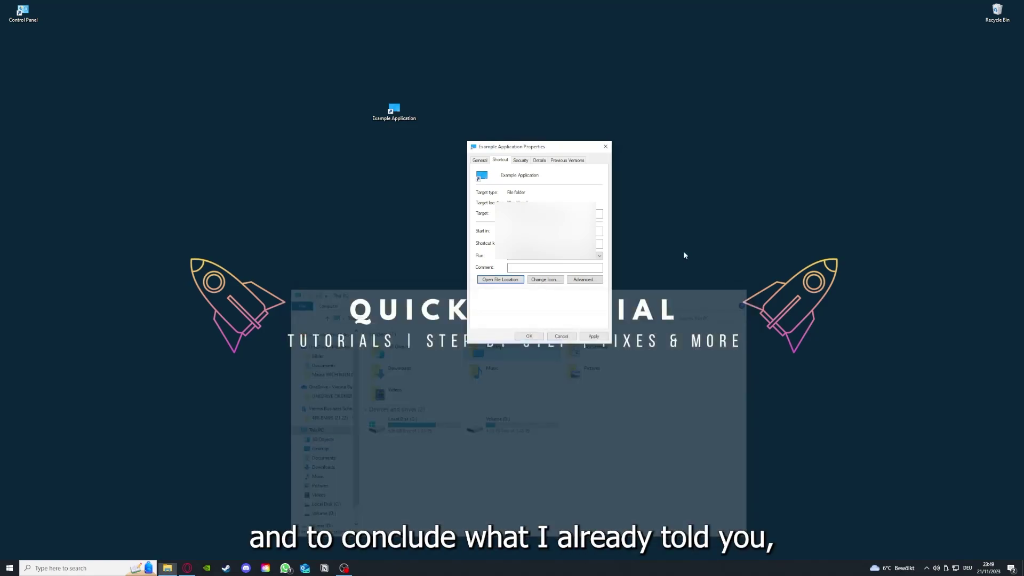
key("Escape")
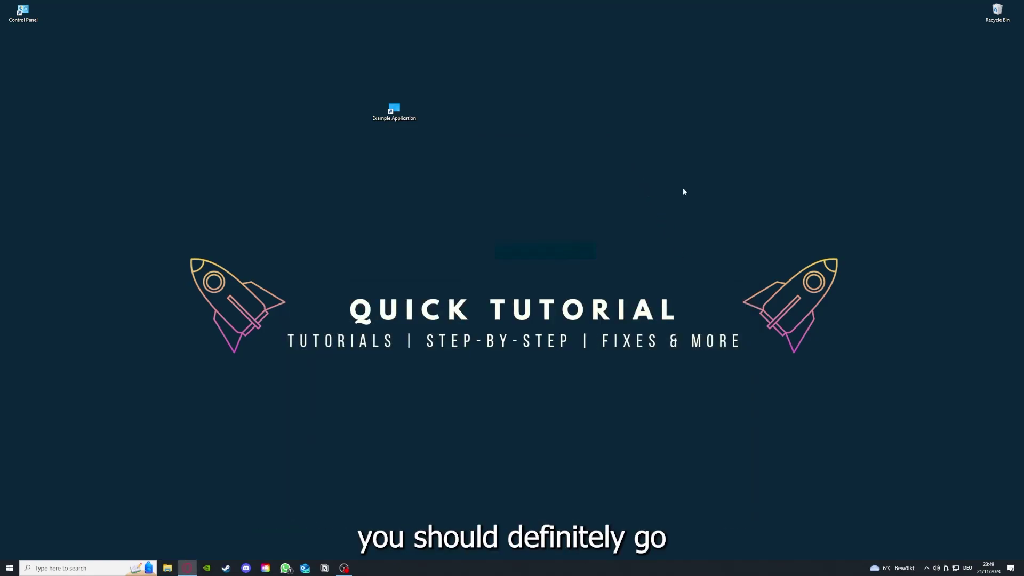